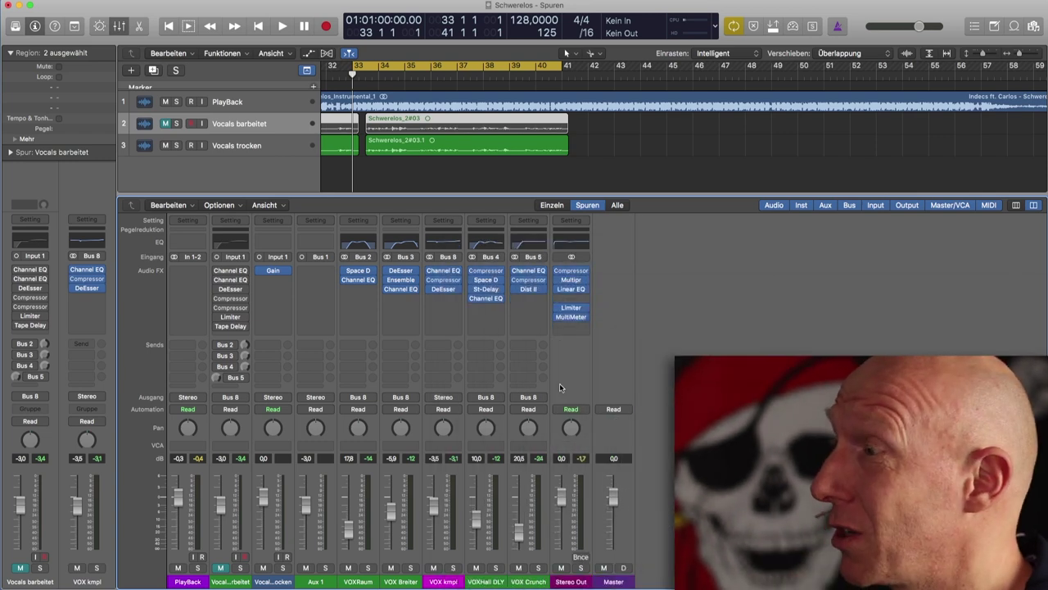
Play the cycled passage with the dry vocals, stop it, and switch the mute from Vocals barbeitet to Vocals trocken.
key(space)
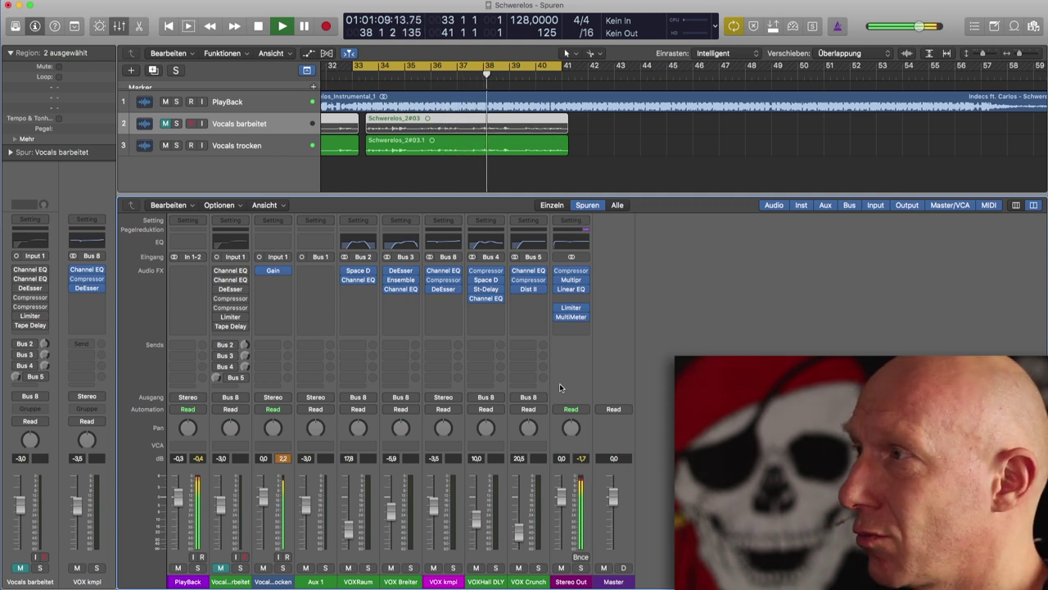
key(space)
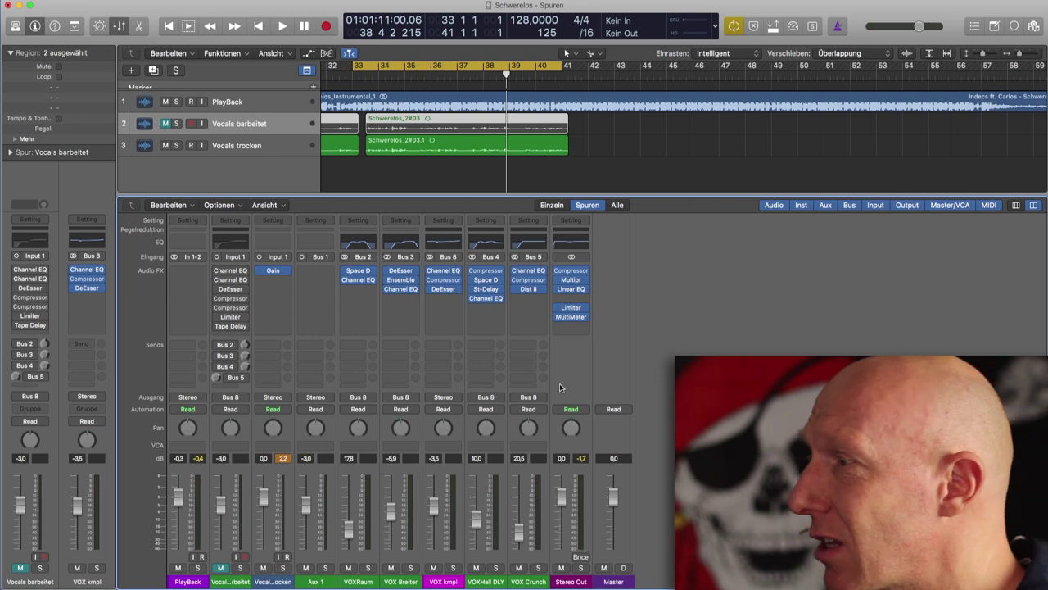
click(263, 567)
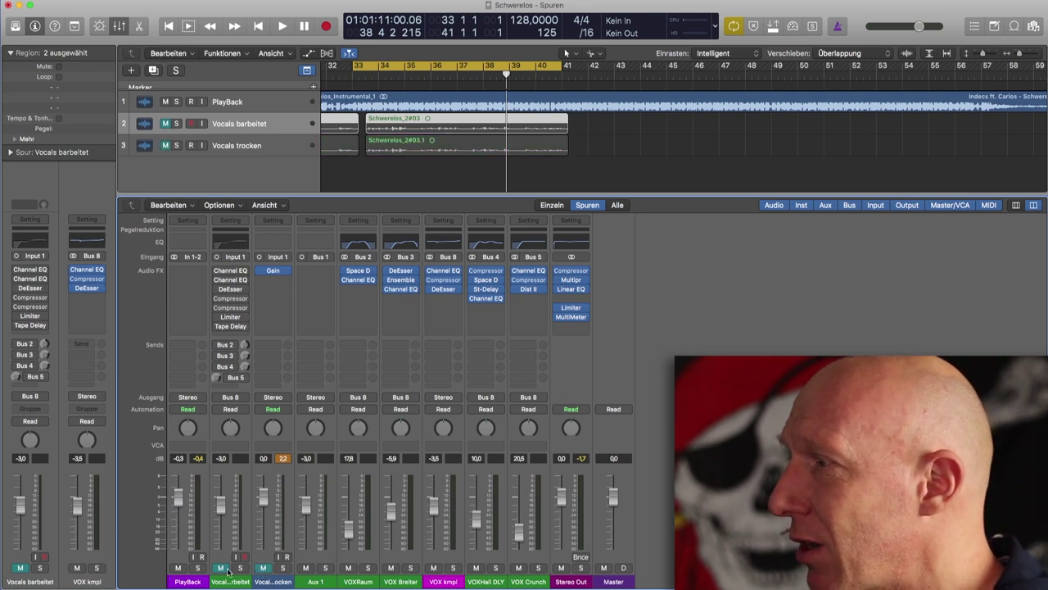
click(220, 568)
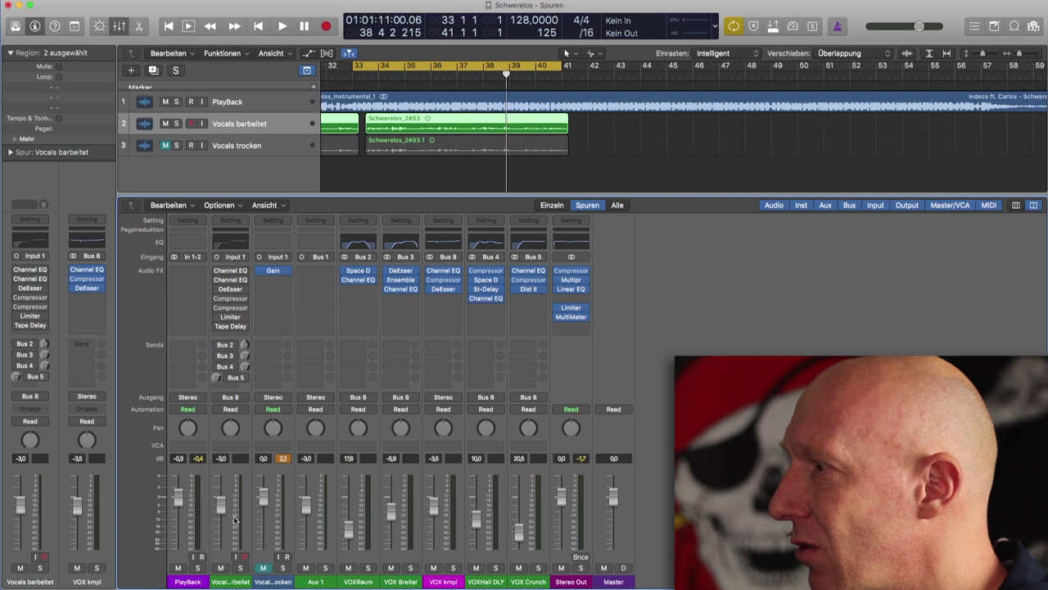
Solo the Vocals barbeitet track and listen to it from the start of the cycle at bar 33.
click(240, 567)
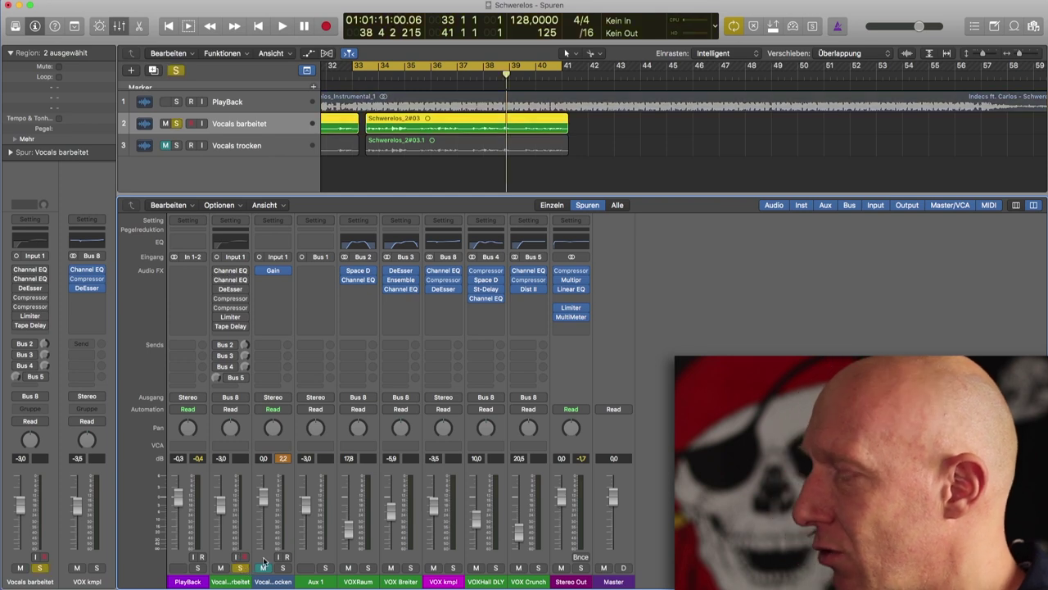
key(Return)
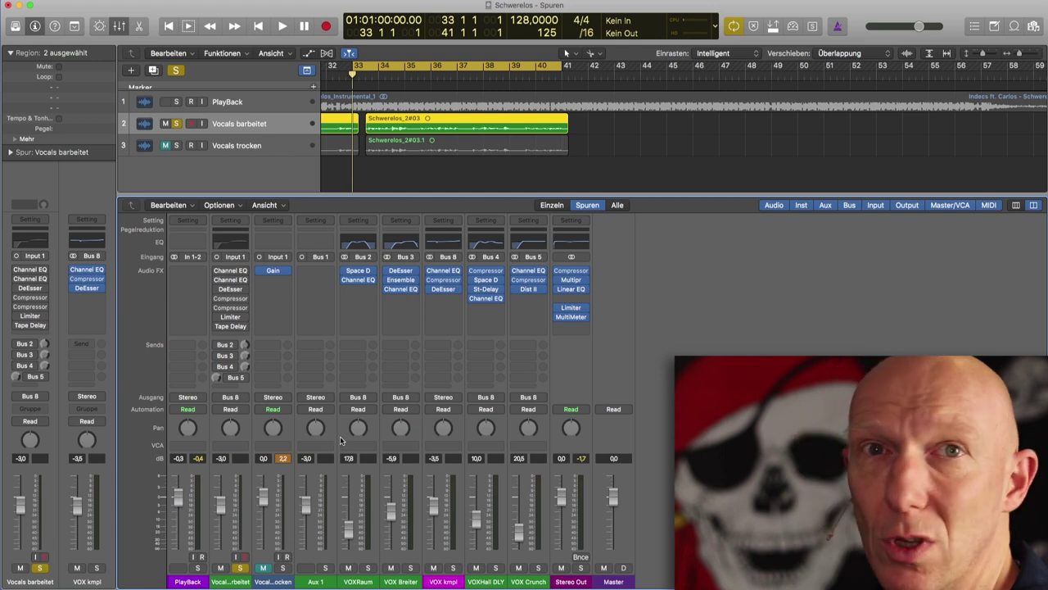
key(space)
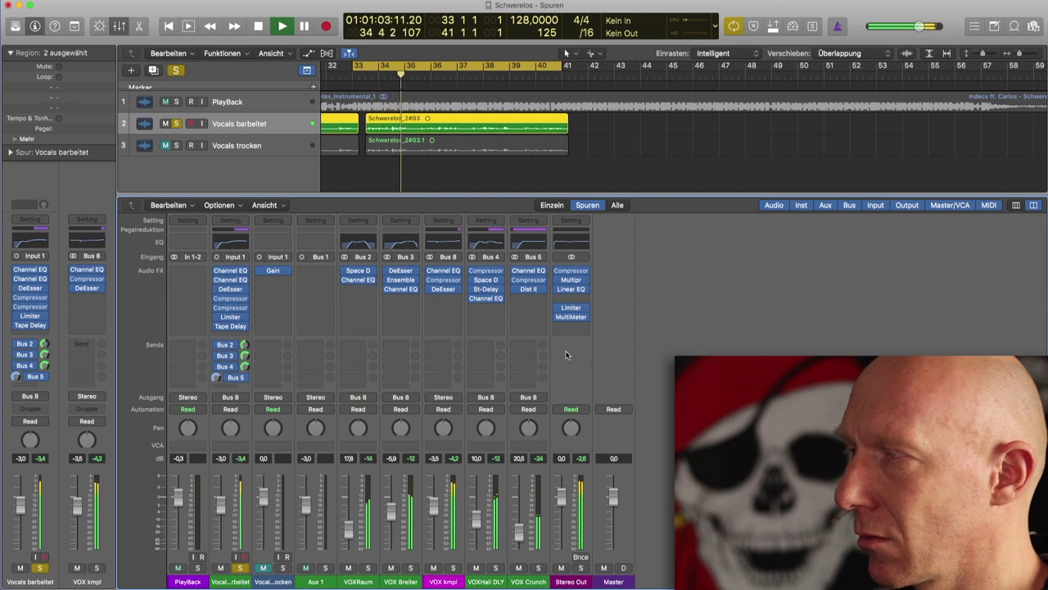
key(space)
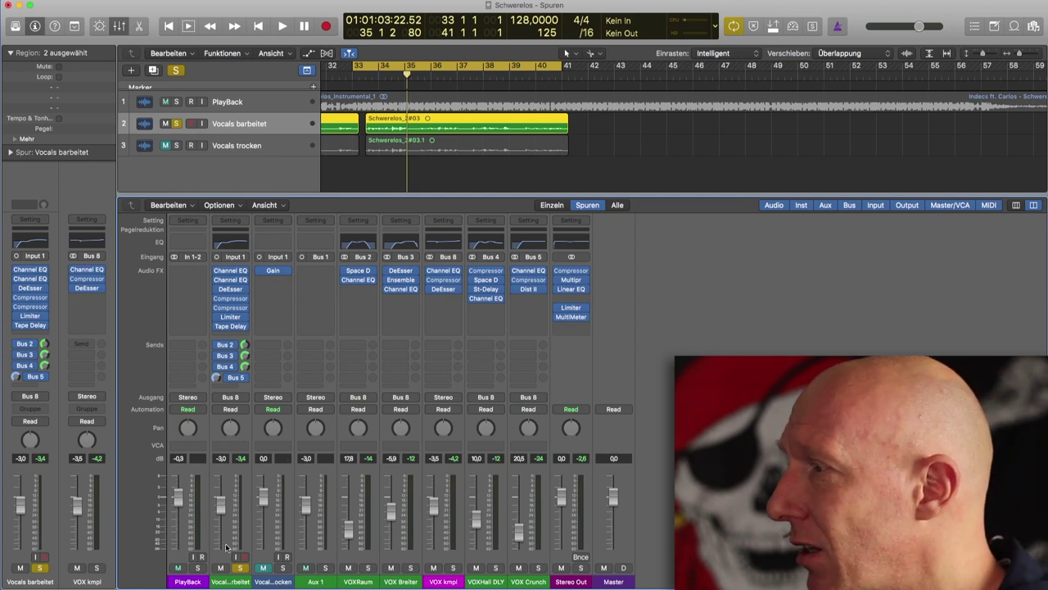
Take Vocals barbeitet out of solo and listen to it together with the PlayBack track.
click(240, 567)
key(space)
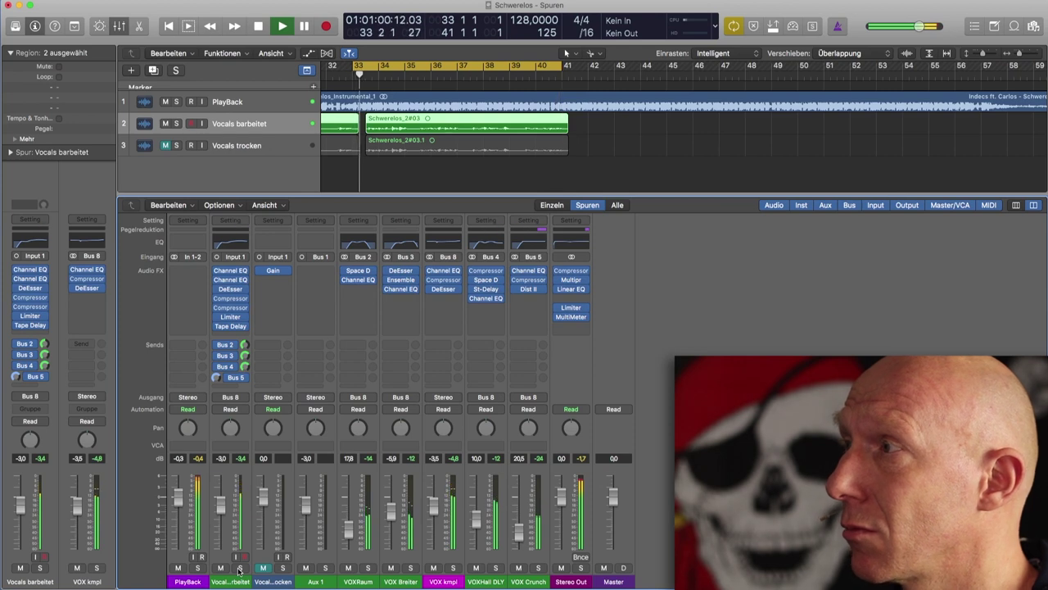
key(space)
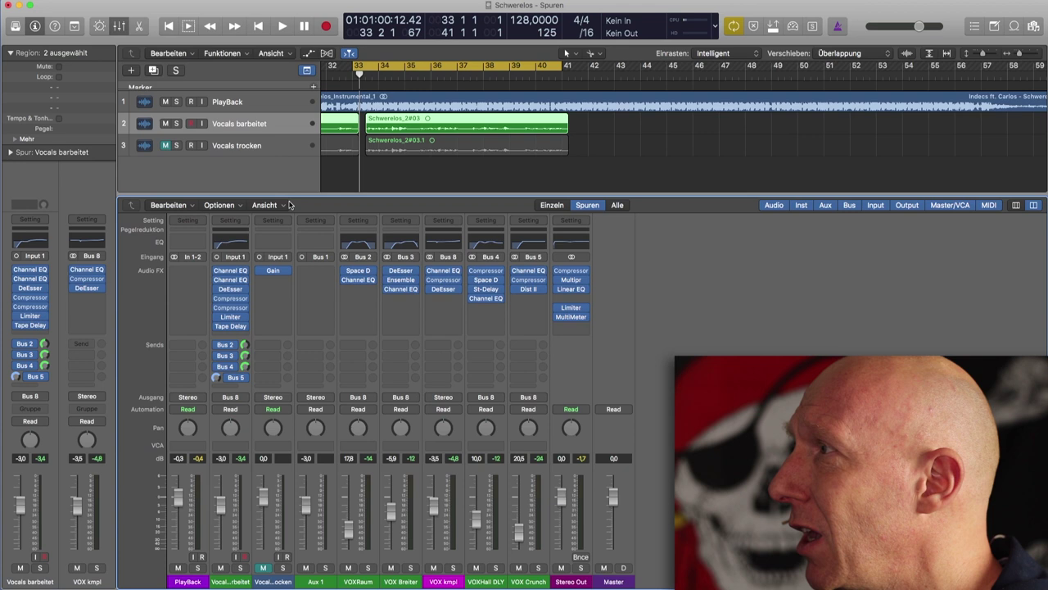
Create a new track with duplicate settings from the PlayBack track.
click(271, 101)
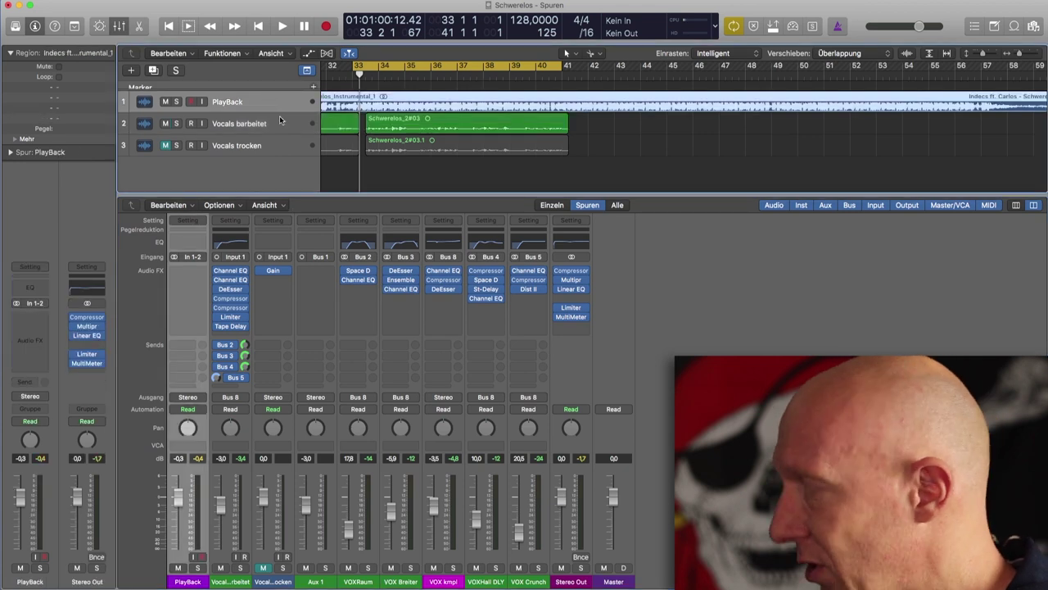
key(super+d)
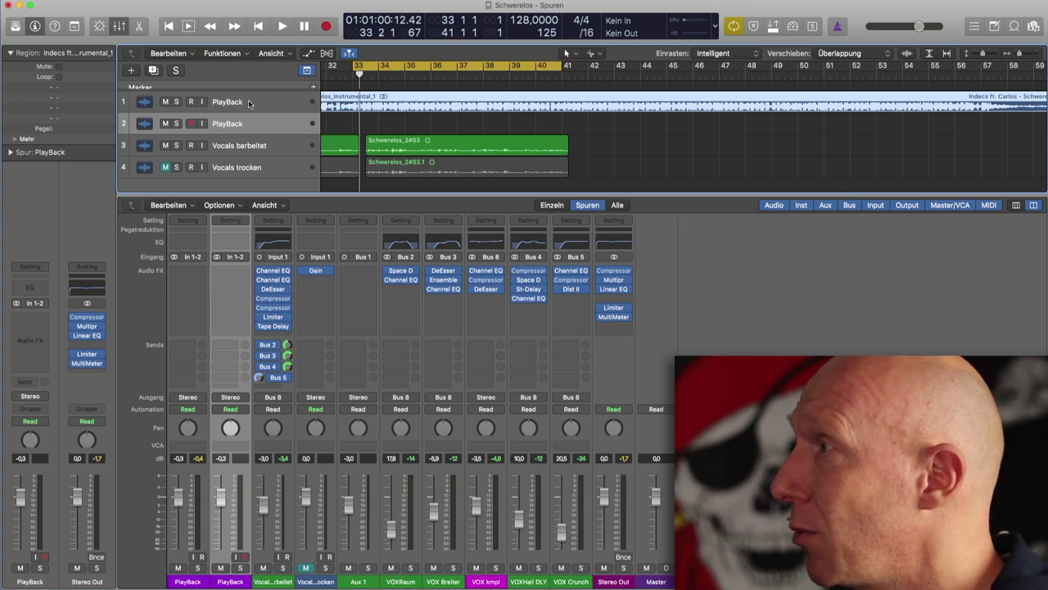
click(249, 99)
click(248, 124)
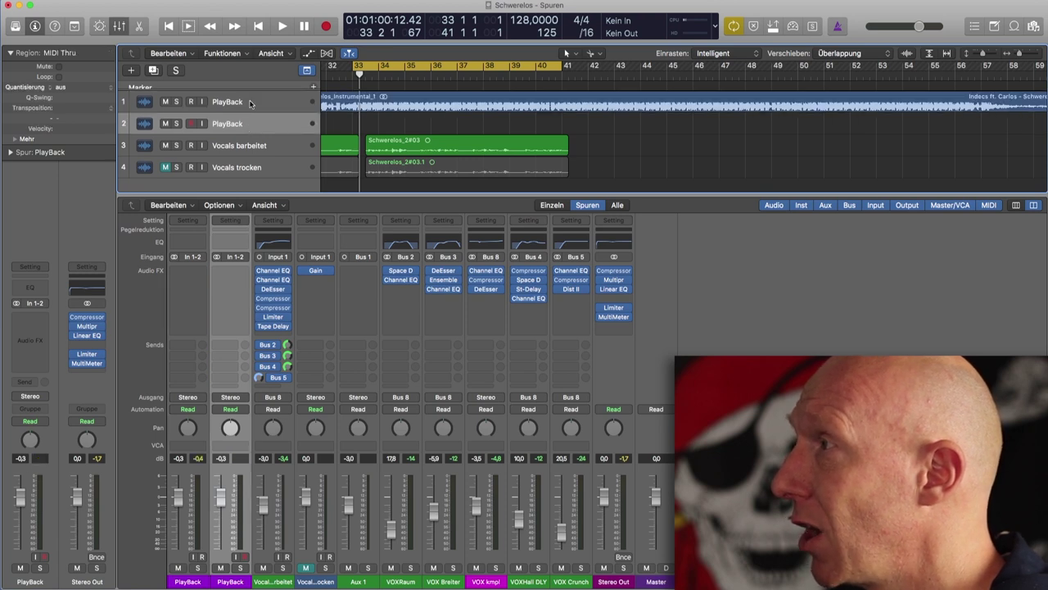
Rename the original PlayBack track, which holds the instrumental region, as PlayBack LO.
double_click(250, 102)
key(Right)
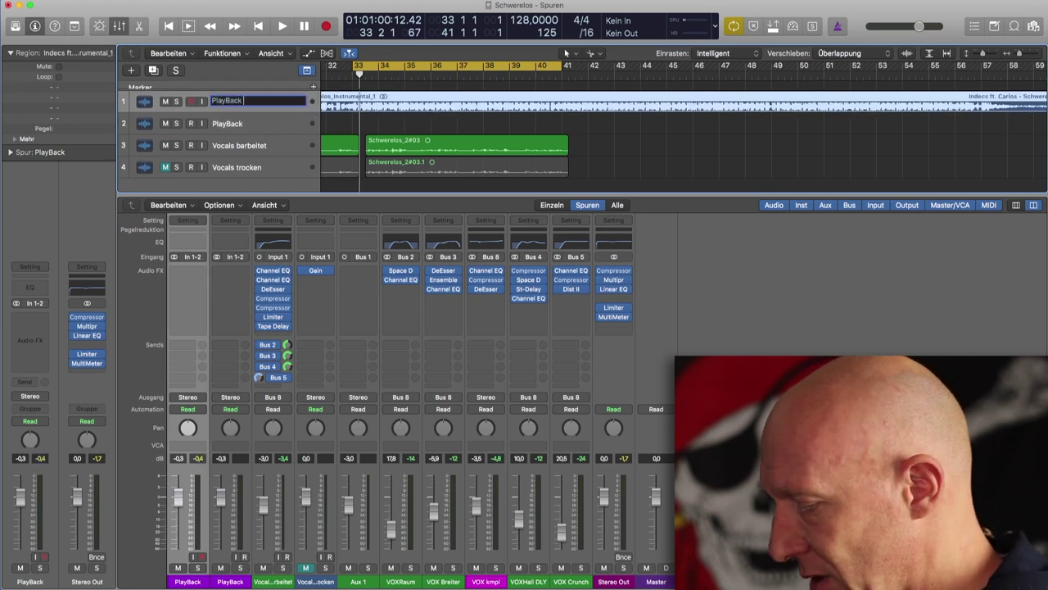
text(LO)
key(Return)
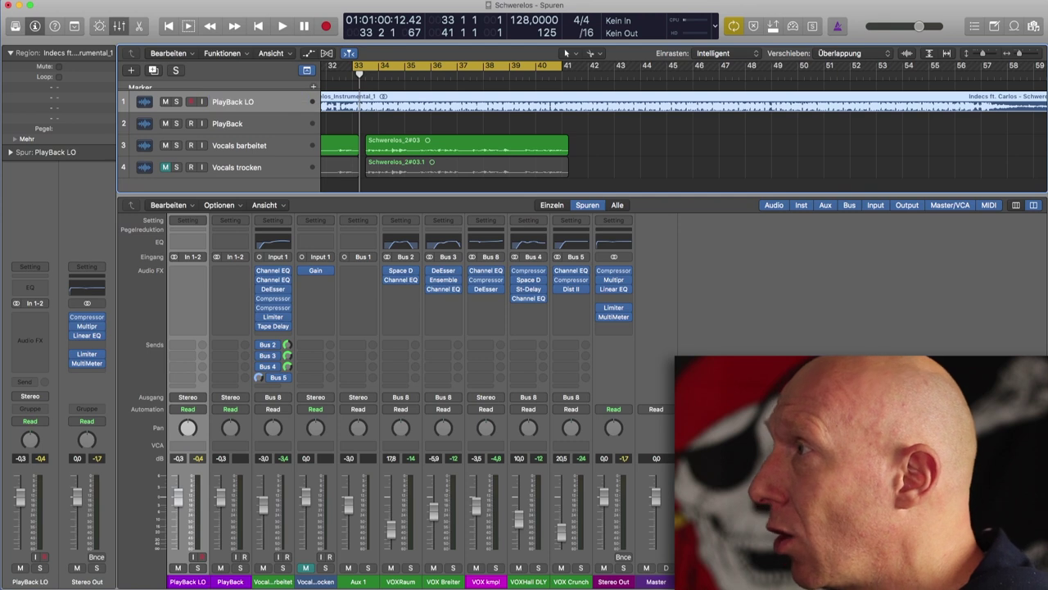
Rename the duplicate track PlayBack HI and copy the instrumental region from PlayBack LO onto it.
double_click(233, 122)
key(Right)
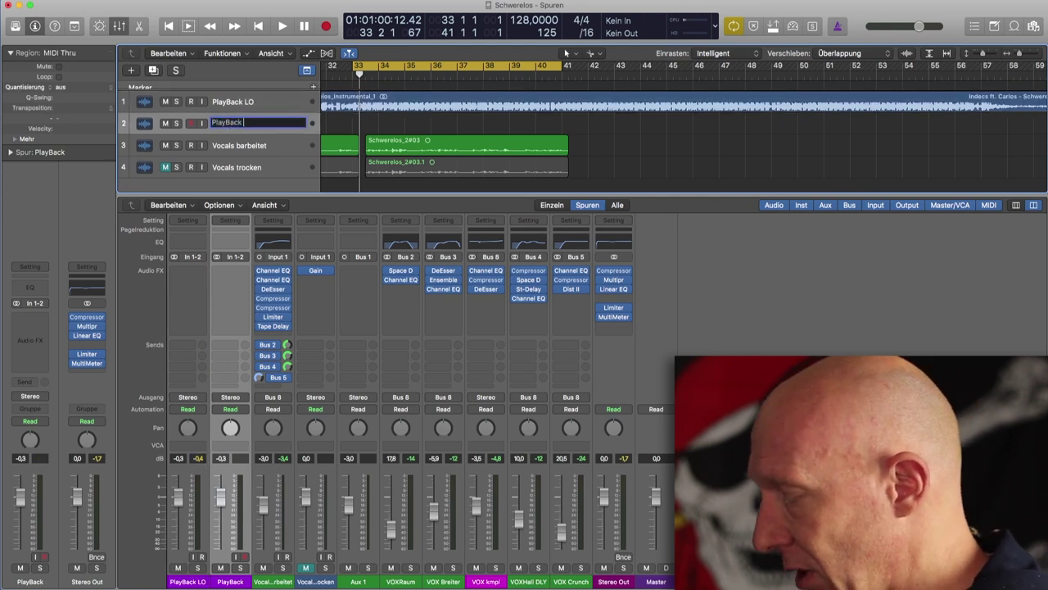
key(Return)
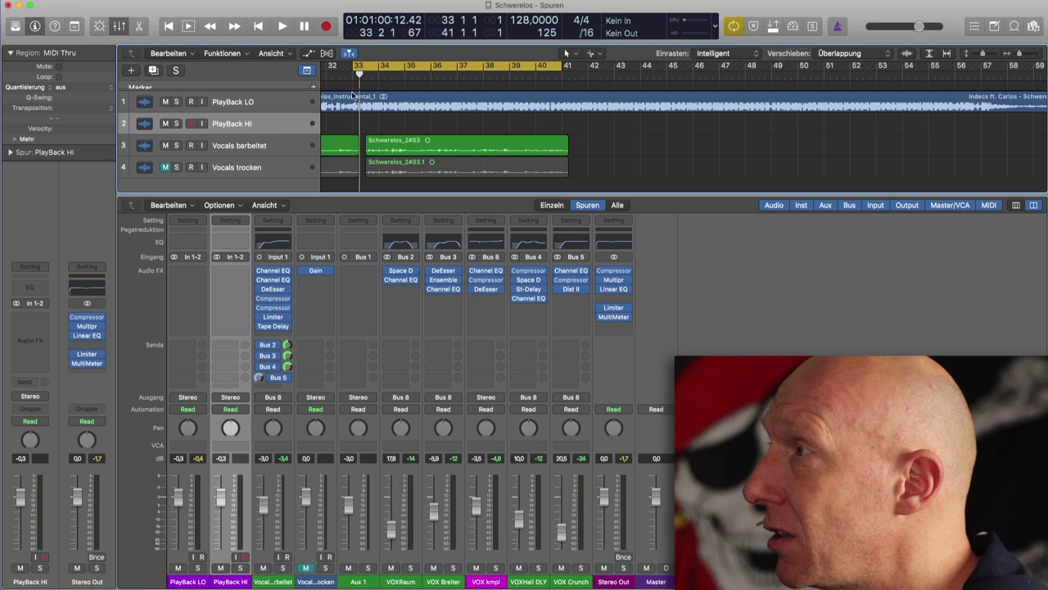
drag(348, 98, 348, 120)
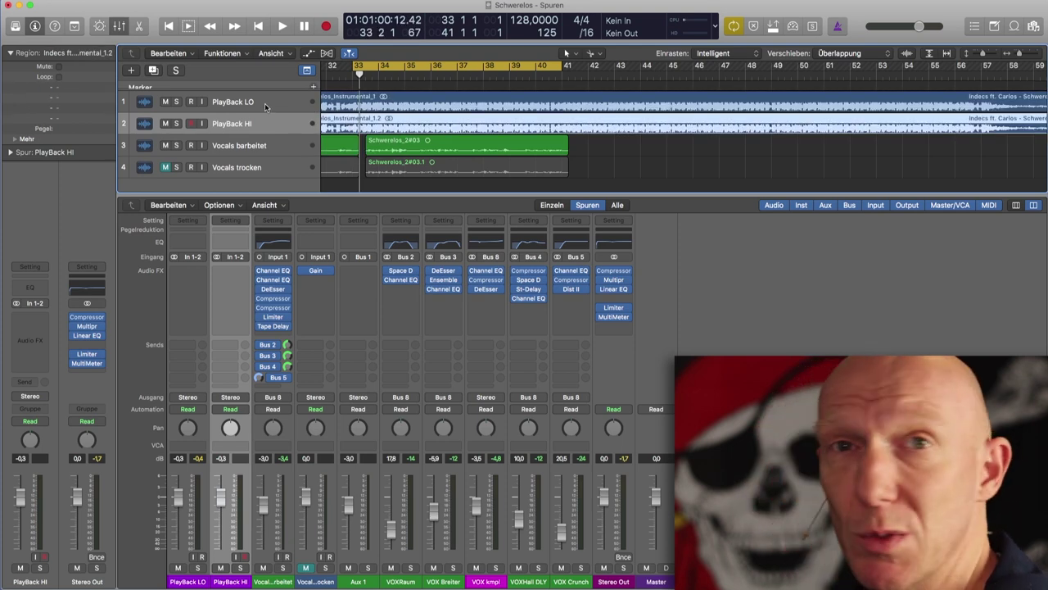
Insert a stereo Linear Phase EQ on the PlayBack LO channel and place its window over the mixer.
click(207, 273)
mouse_move(214, 292)
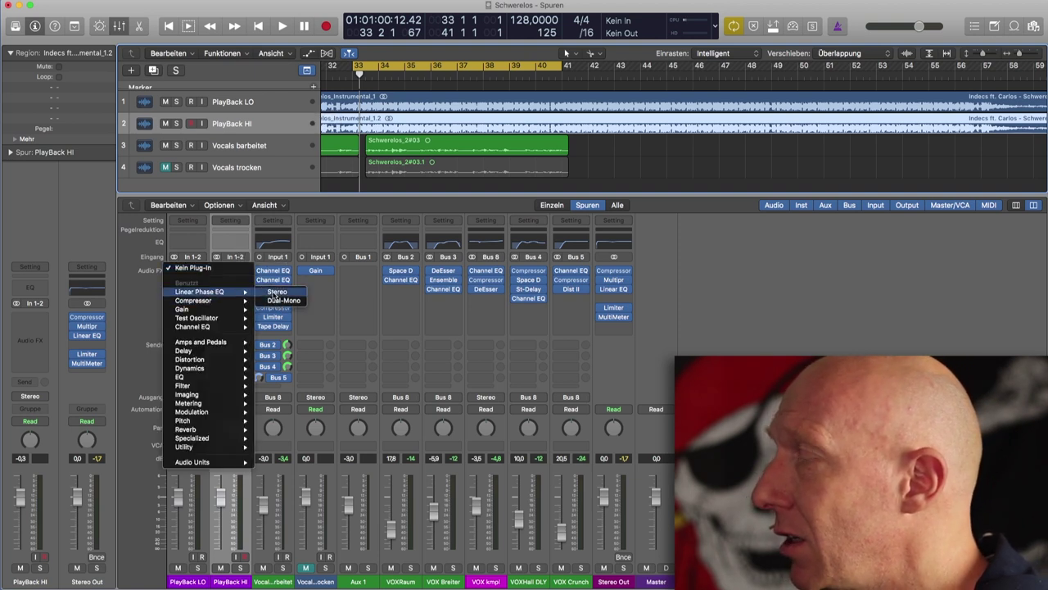
click(274, 292)
drag(186, 0, 393, 214)
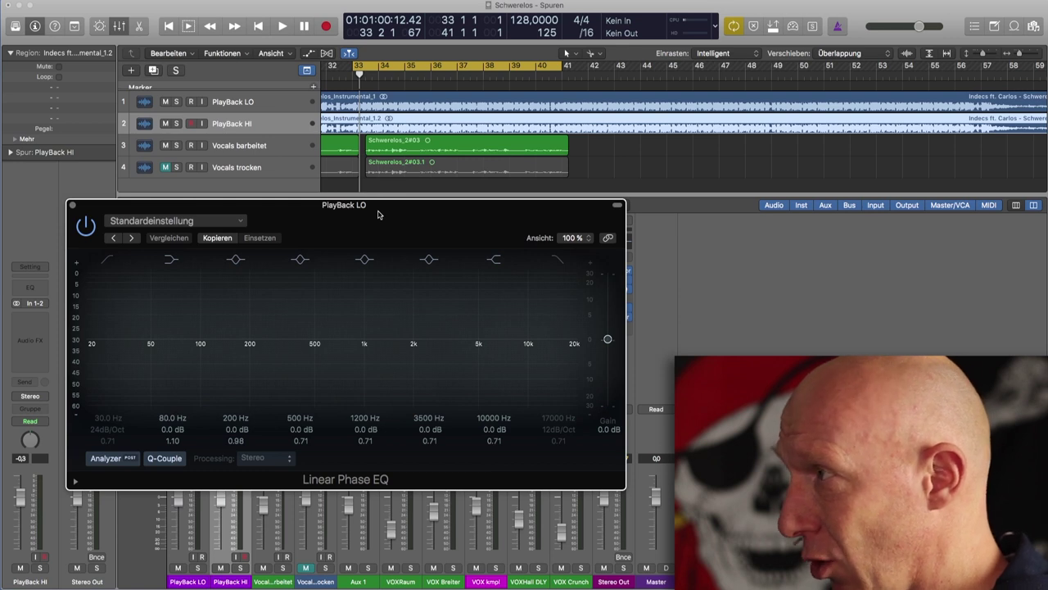
drag(381, 208, 385, 218)
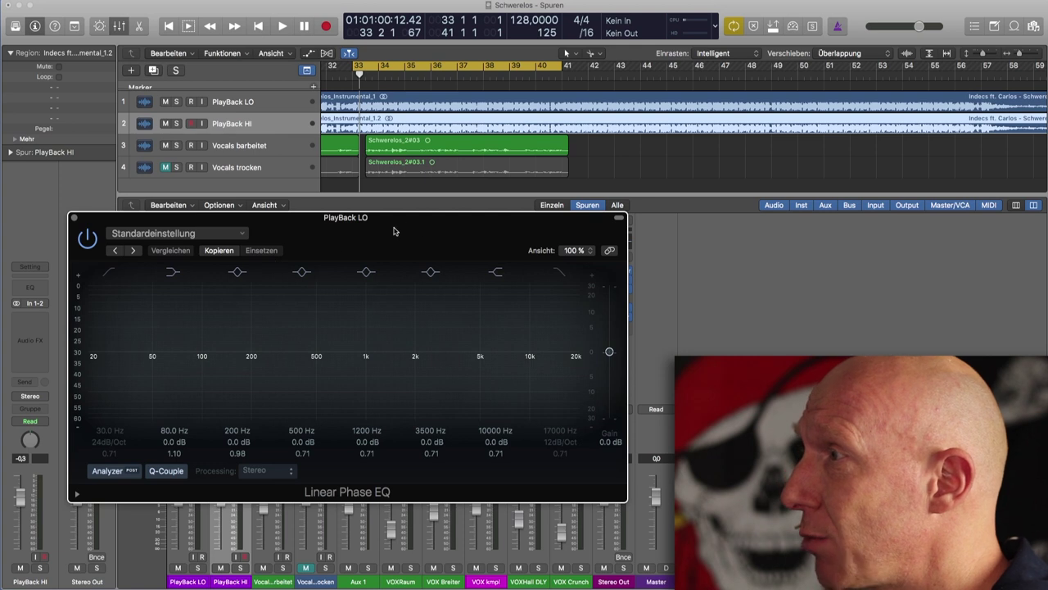
Enable the high-cut band in the PlayBack LO equalizer at 150 Hz with a 24 dB/Oct slope, and close the plug-in window.
click(559, 271)
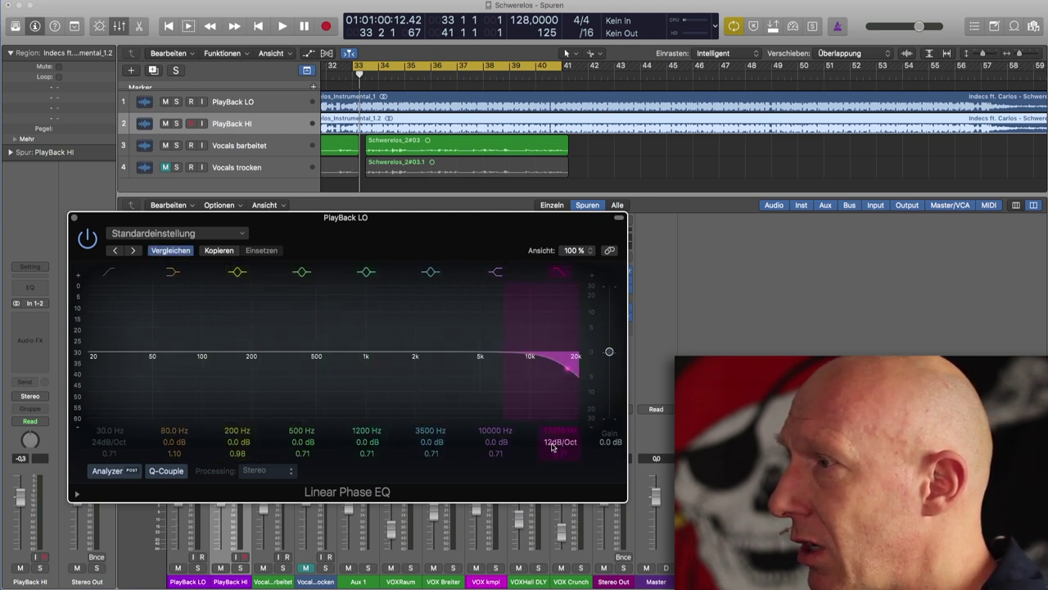
drag(561, 441, 560, 432)
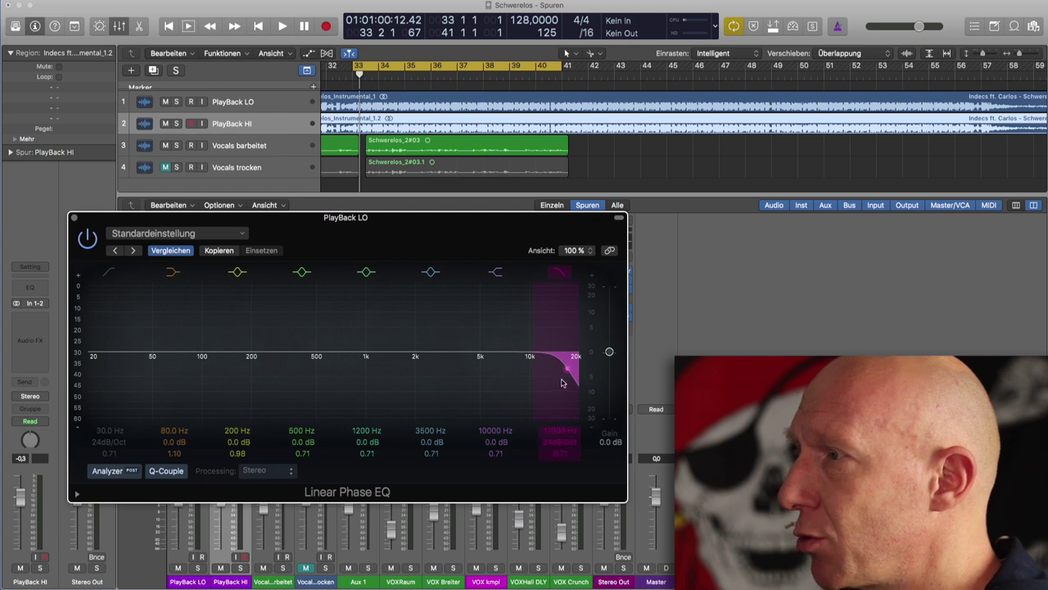
double_click(553, 432)
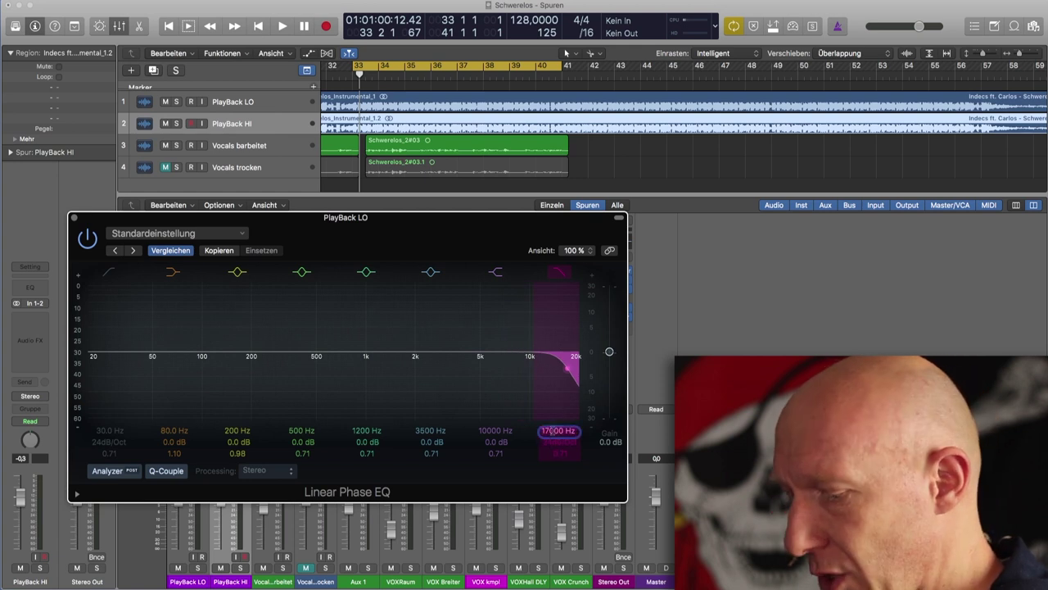
text(150)
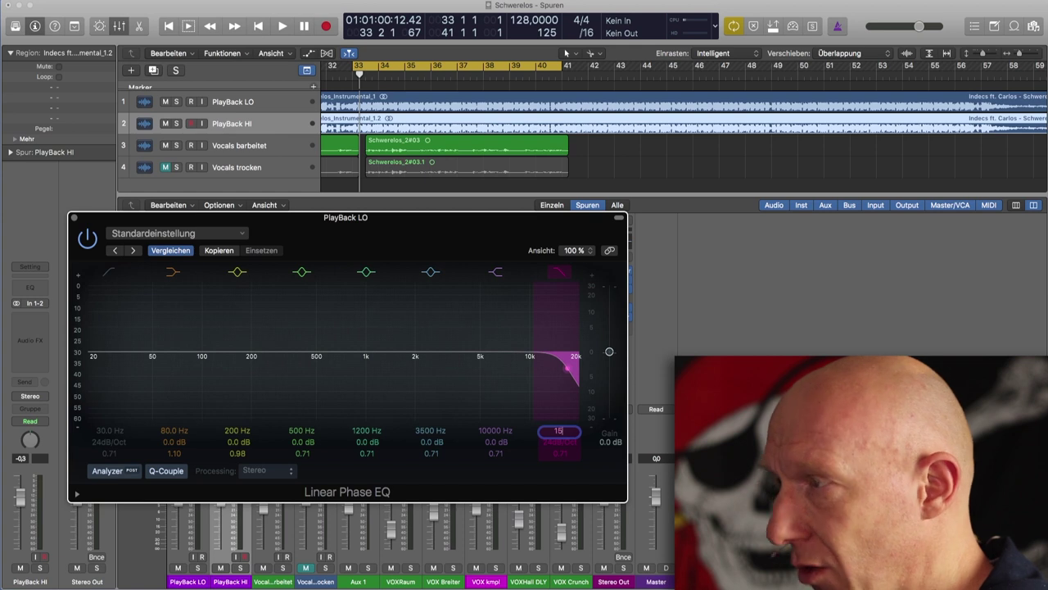
key(Return)
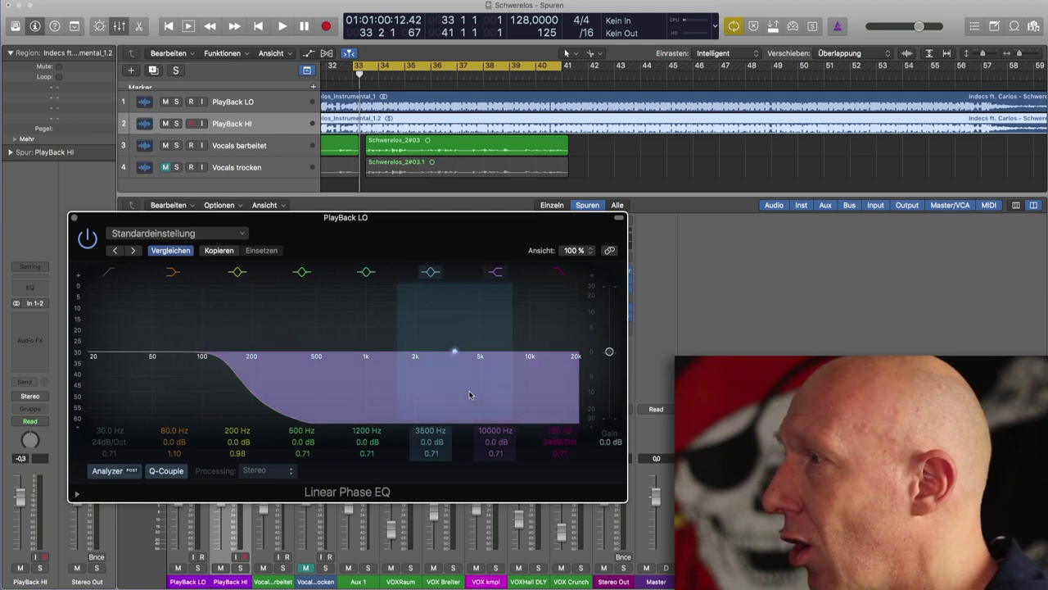
click(74, 219)
Copy the Linear Phase EQ from PlayBack LO to PlayBack HI, open the copy and switch off its high-cut band.
drag(189, 272, 232, 271)
click(232, 271)
click(228, 275)
click(230, 272)
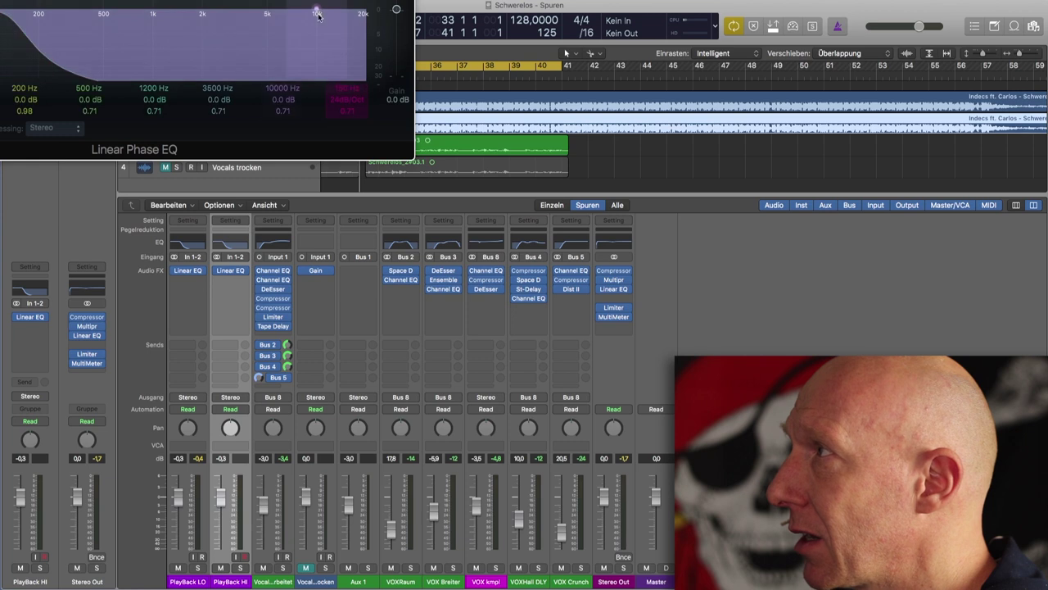
drag(357, 80, 460, 265)
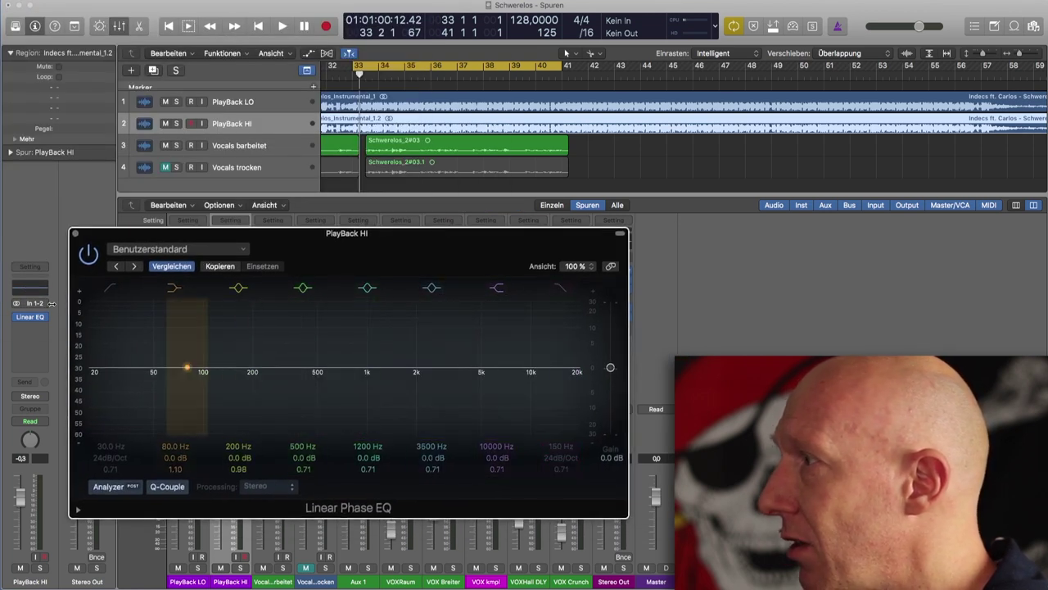
Enable the low-cut band in the PlayBack HI equalizer, set it to 150 Hz, and close the plug-in window.
click(112, 291)
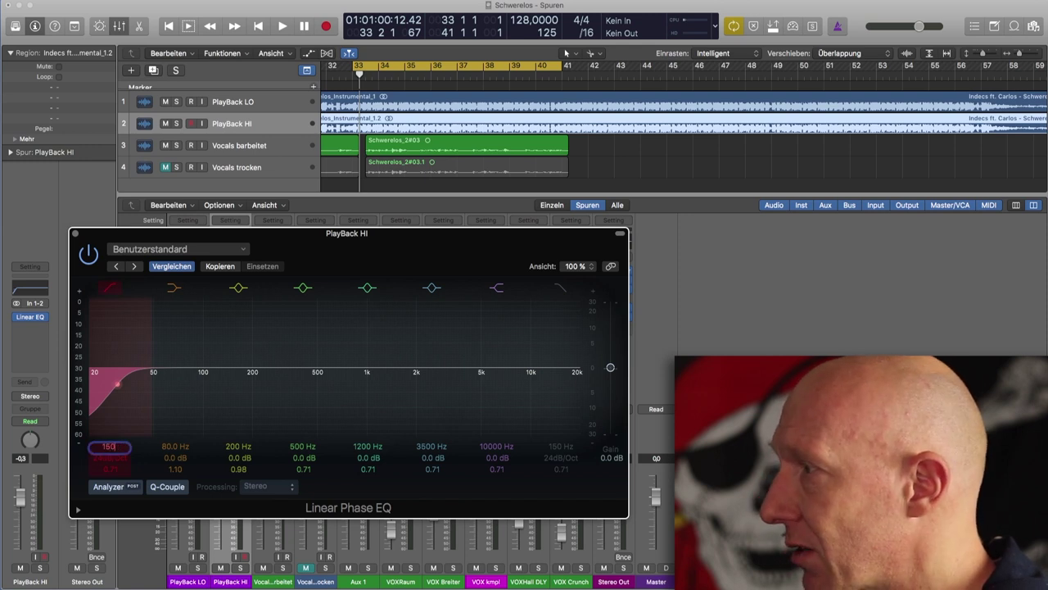
drag(107, 448, 132, 435)
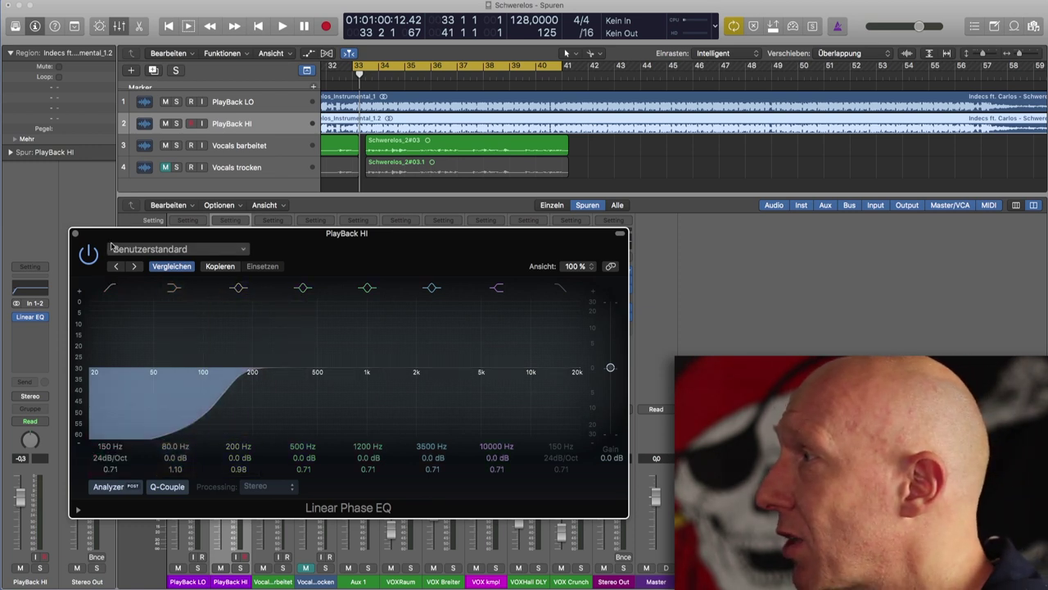
click(75, 235)
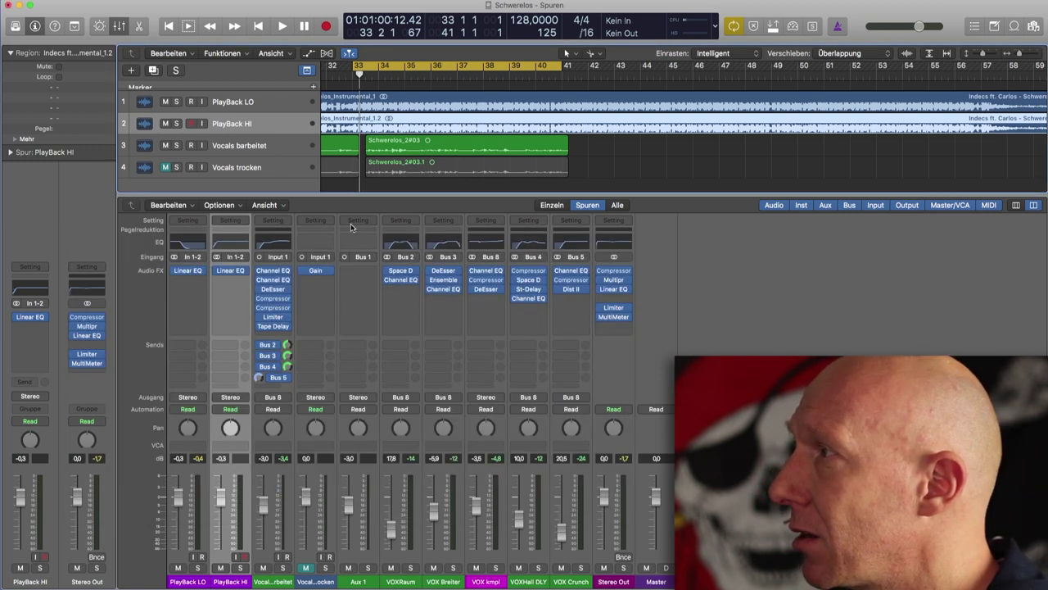
Insert a stereo Compressor on the PlayBack HI channel, in the slot below the Linear Phase EQ.
click(256, 103)
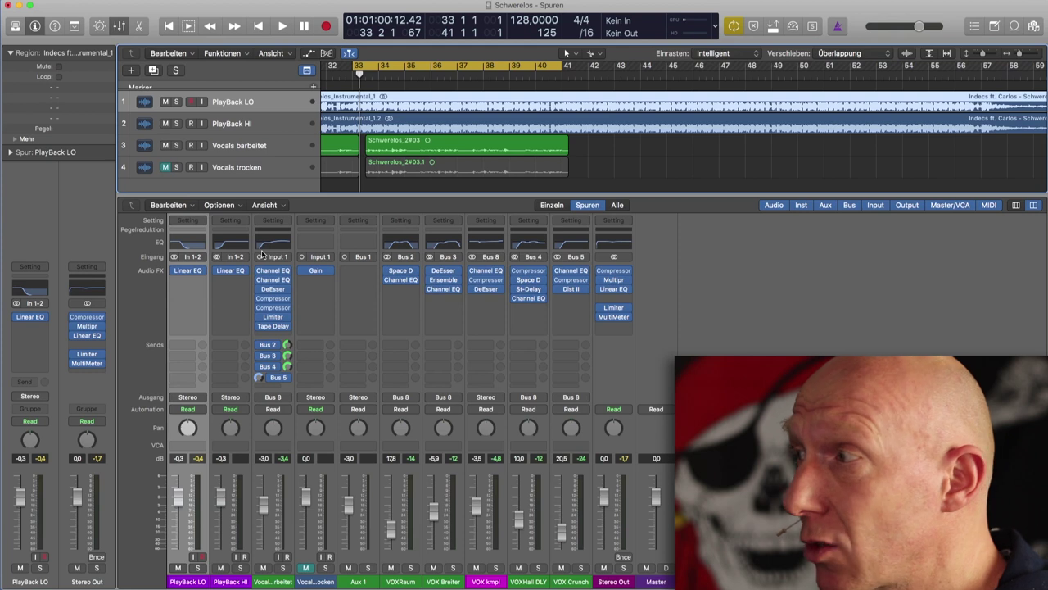
click(235, 284)
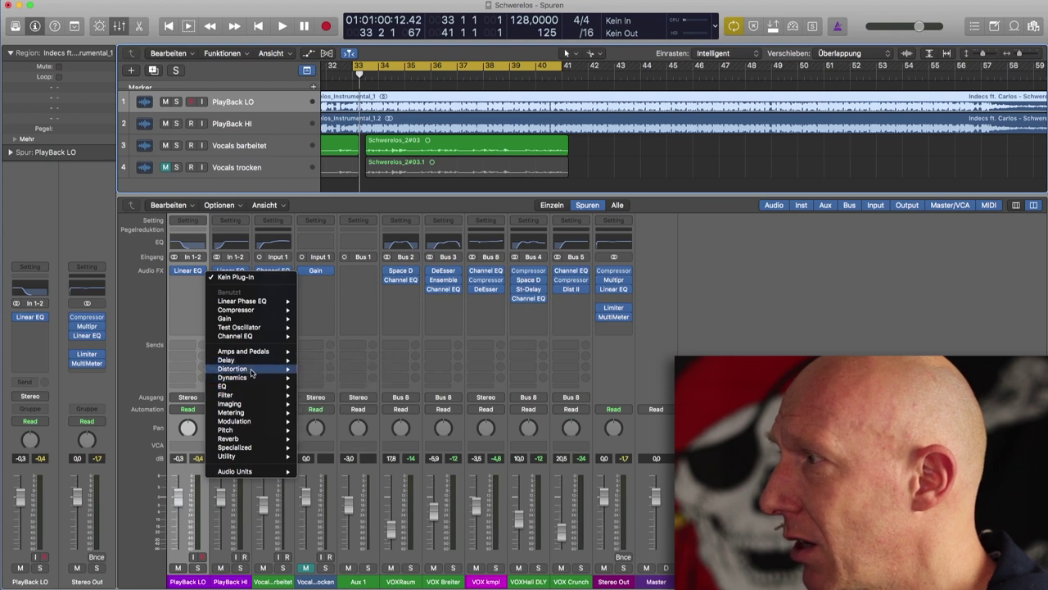
mouse_move(251, 382)
mouse_move(330, 388)
click(406, 386)
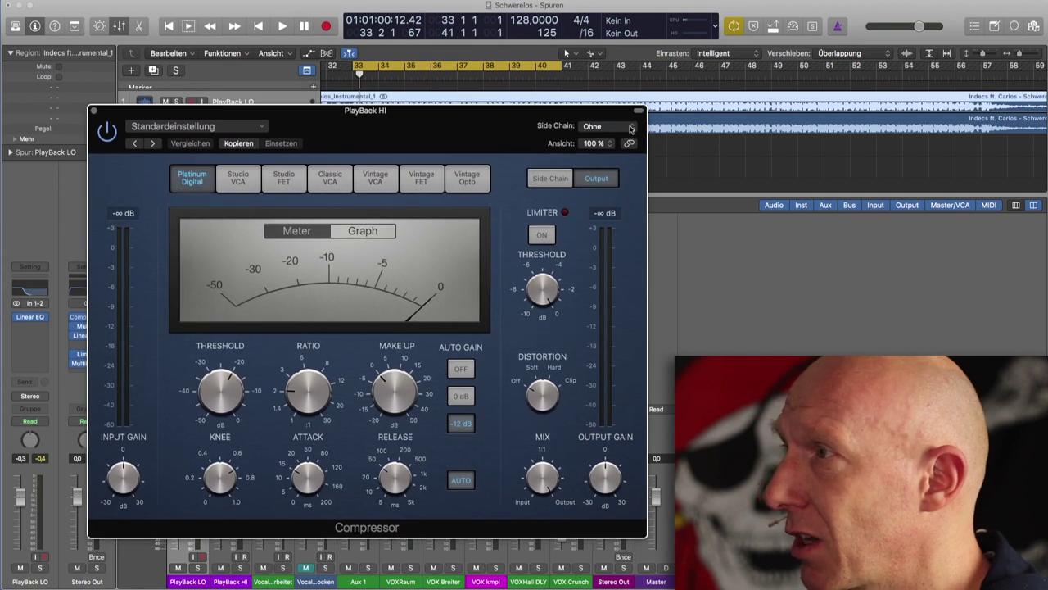
Set the compressor's side chain to Audio 2 - Vocals barbeitet and reposition the plug-in window.
click(629, 128)
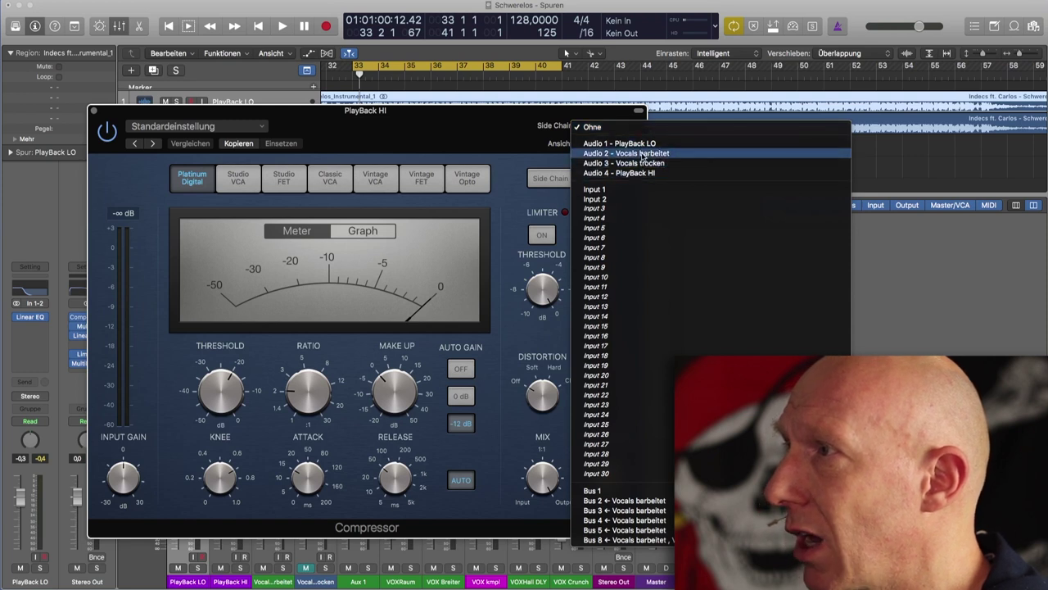
click(643, 155)
drag(402, 117, 699, 4)
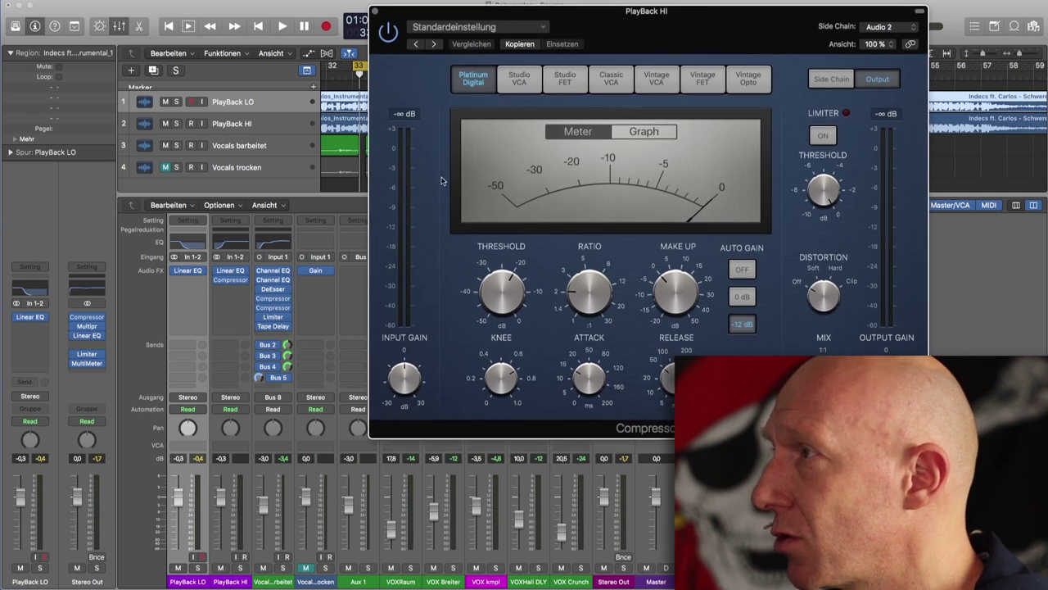
drag(614, 18, 371, 99)
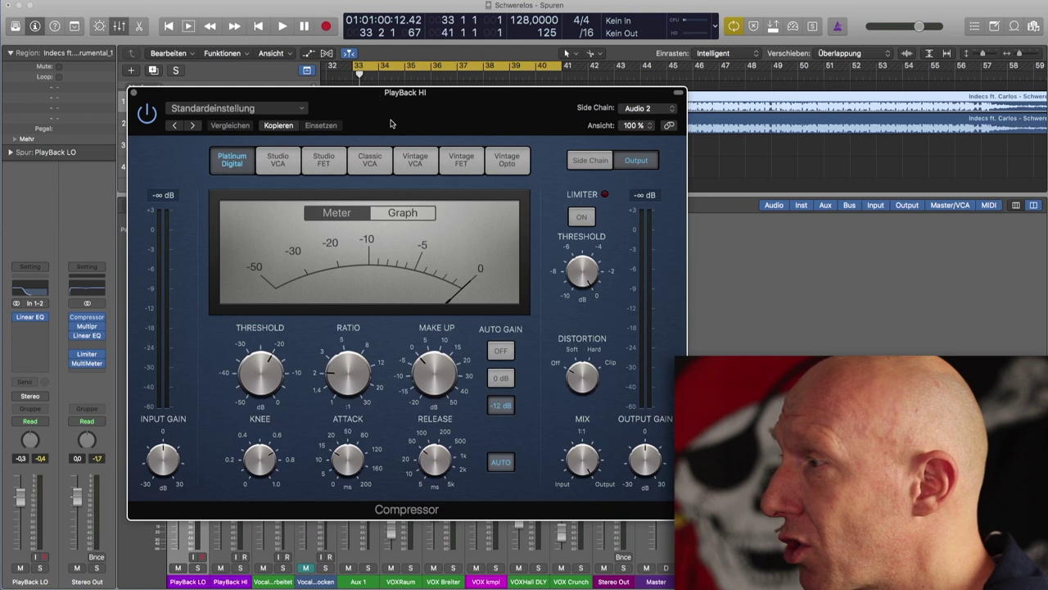
Set the compressor's attack to 5 ms and release to 10 ms, with automatic release switched off.
mouse_move(361, 464)
drag(336, 455, 336, 472)
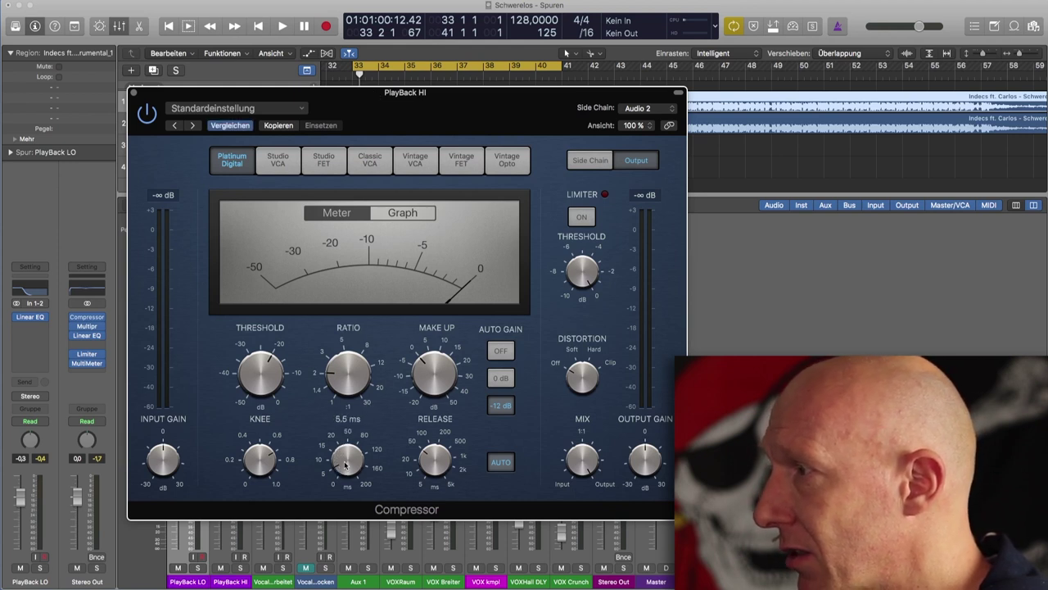
double_click(346, 465)
text(5)
key(Return)
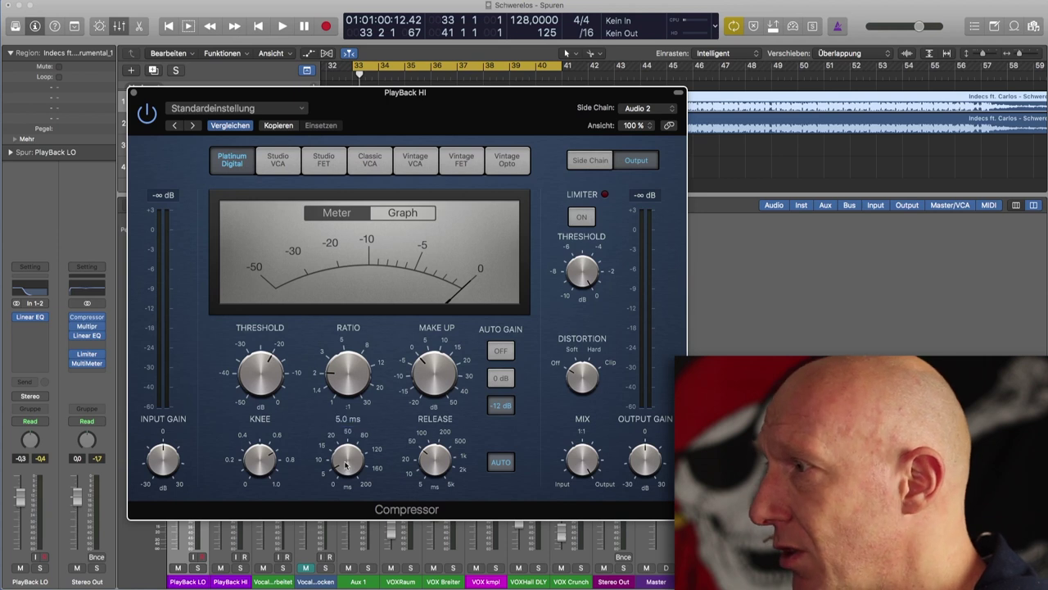
double_click(432, 463)
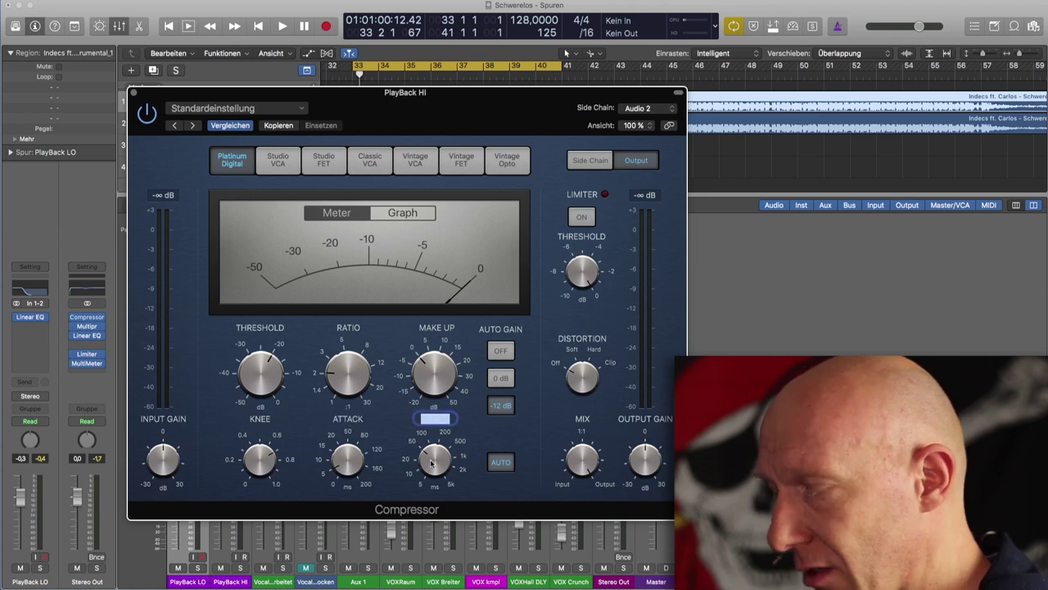
text(10)
key(Return)
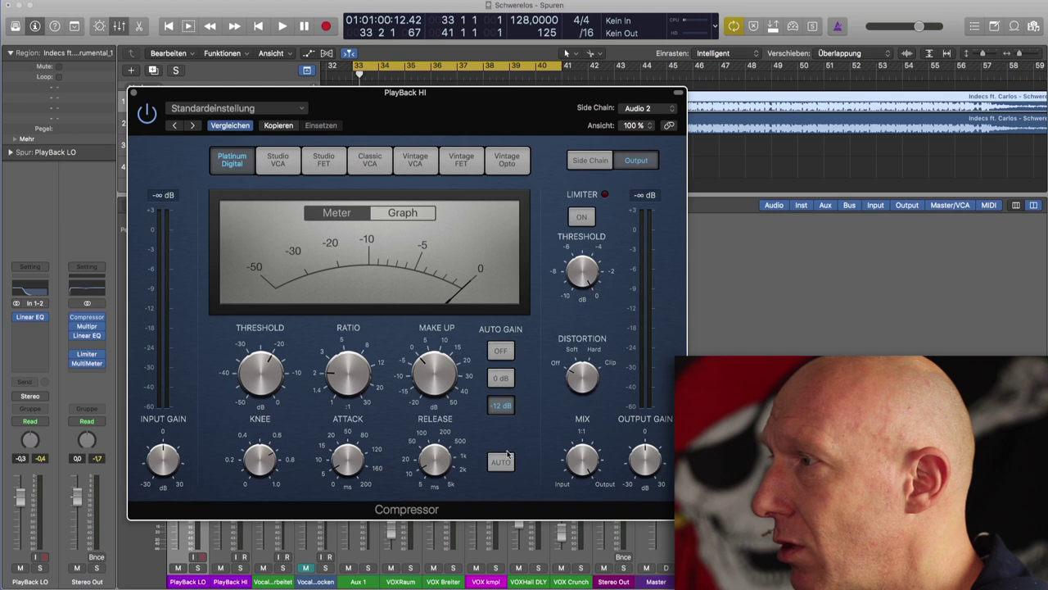
Turn off the compressor's auto gain and lower the ratio to 1.4:1.
click(500, 351)
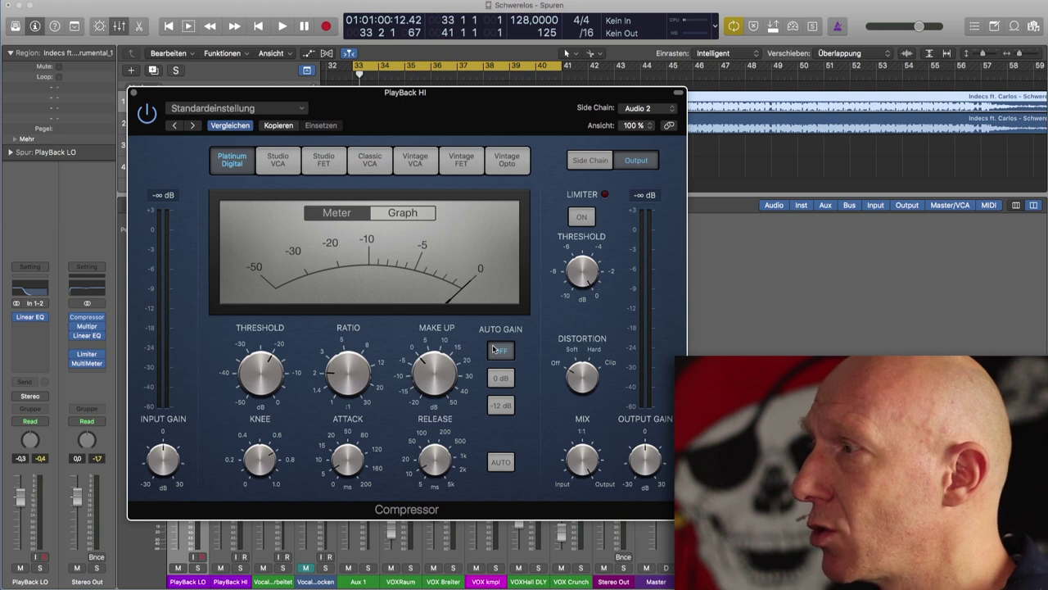
drag(337, 378, 338, 395)
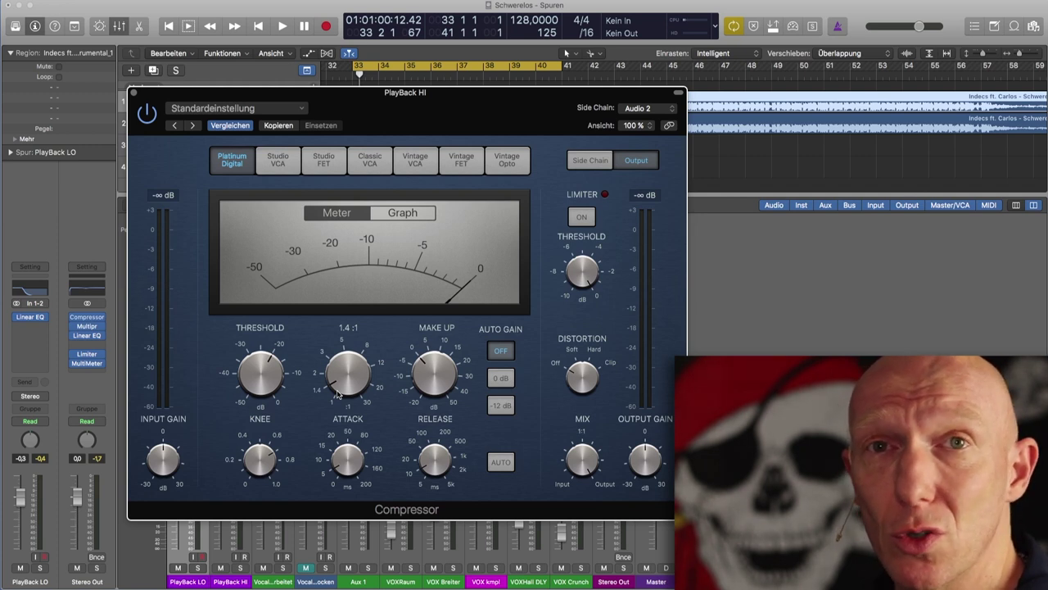
Raise the compressor threshold to 0 dB, lower it to -8.0 dB during playback, and close the plug-in window.
mouse_move(260, 383)
drag(260, 383, 252, 259)
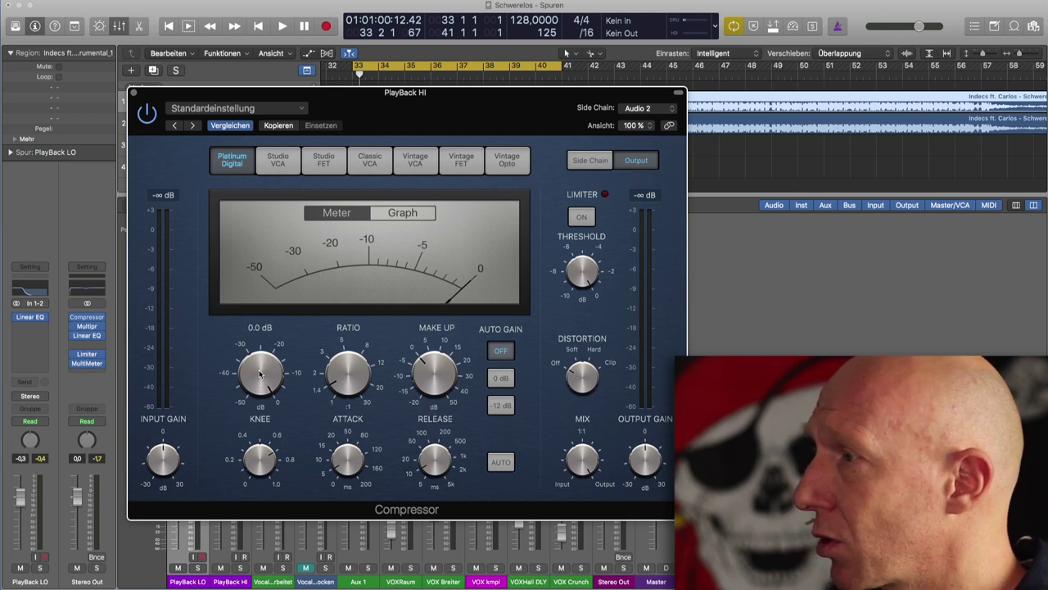
key(space)
scroll(258, 371, down, 1)
drag(258, 371, 261, 393)
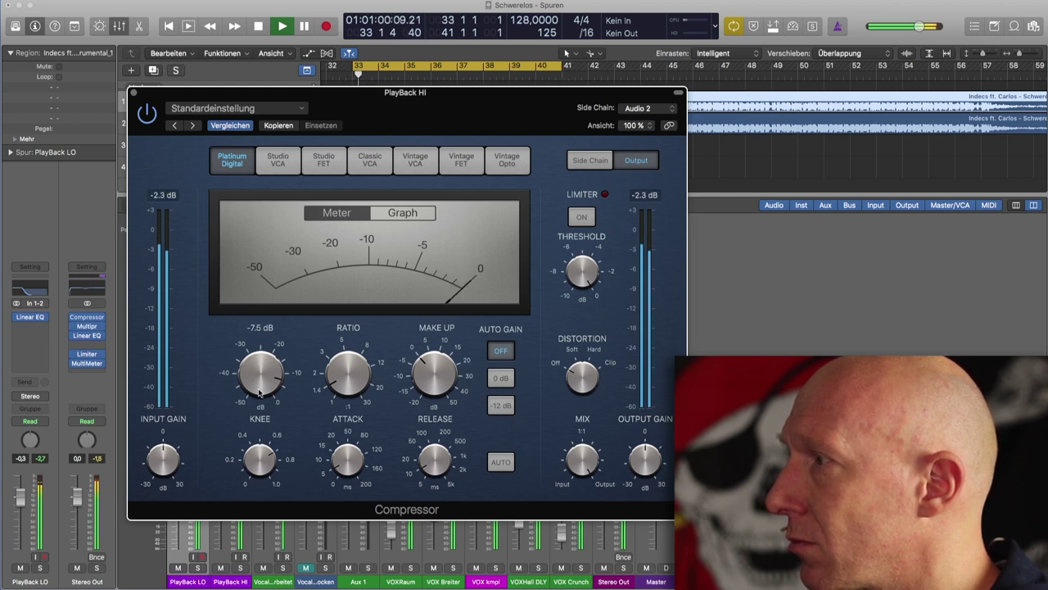
drag(259, 390, 258, 391)
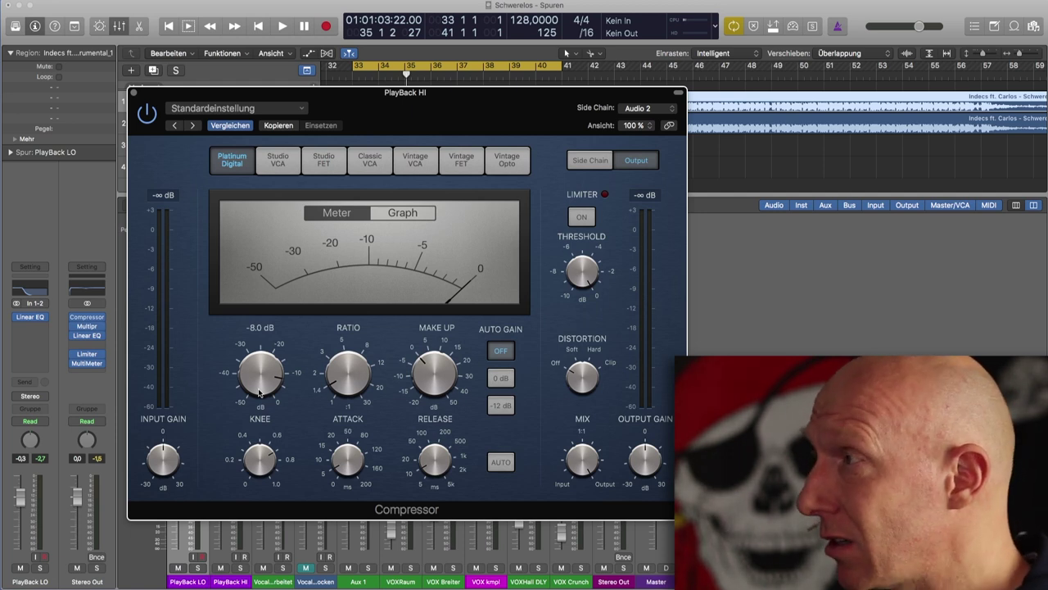
click(135, 92)
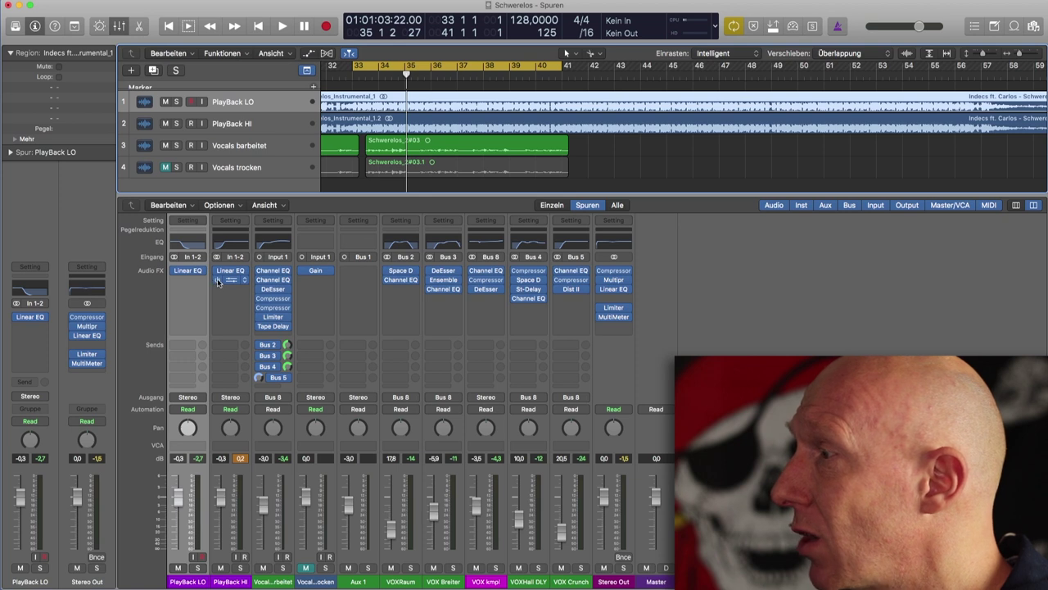
Play the cycle section from bar 33 to compare the mix with the PlayBack HI compressor bypassed and active.
key(Return)
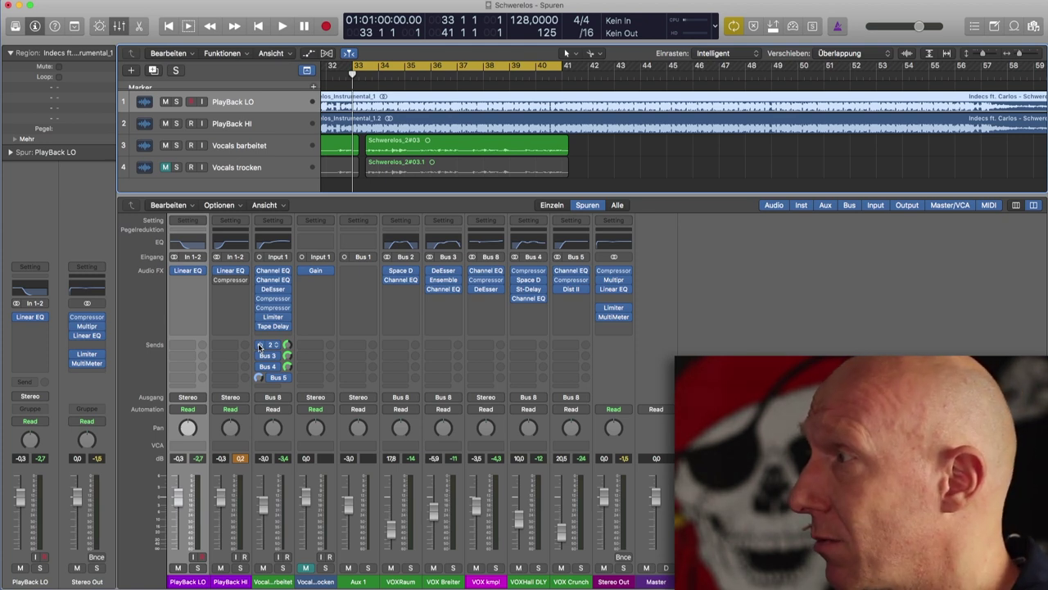
key(space)
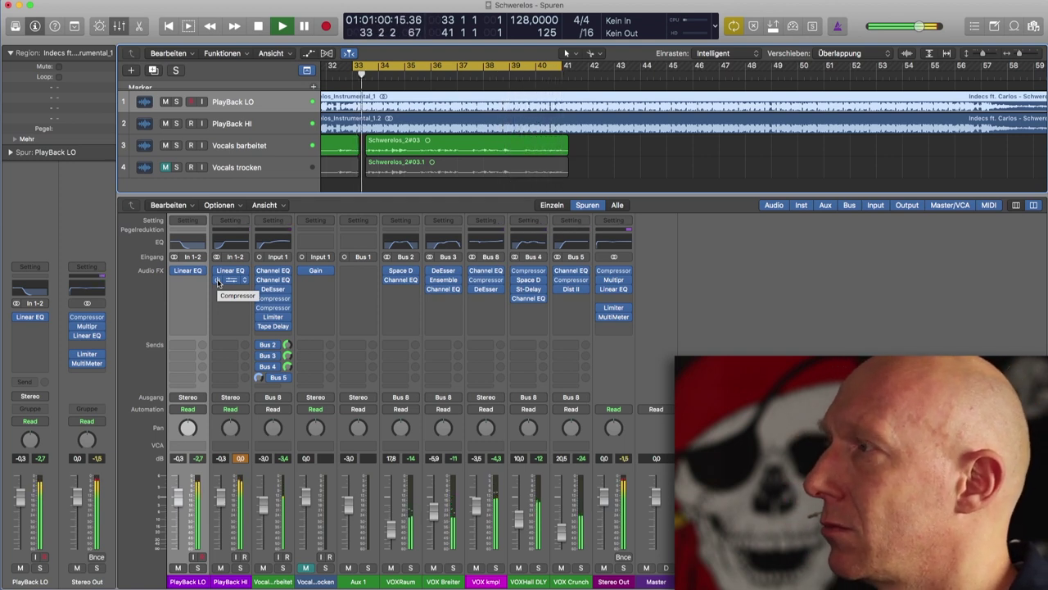
key(space)
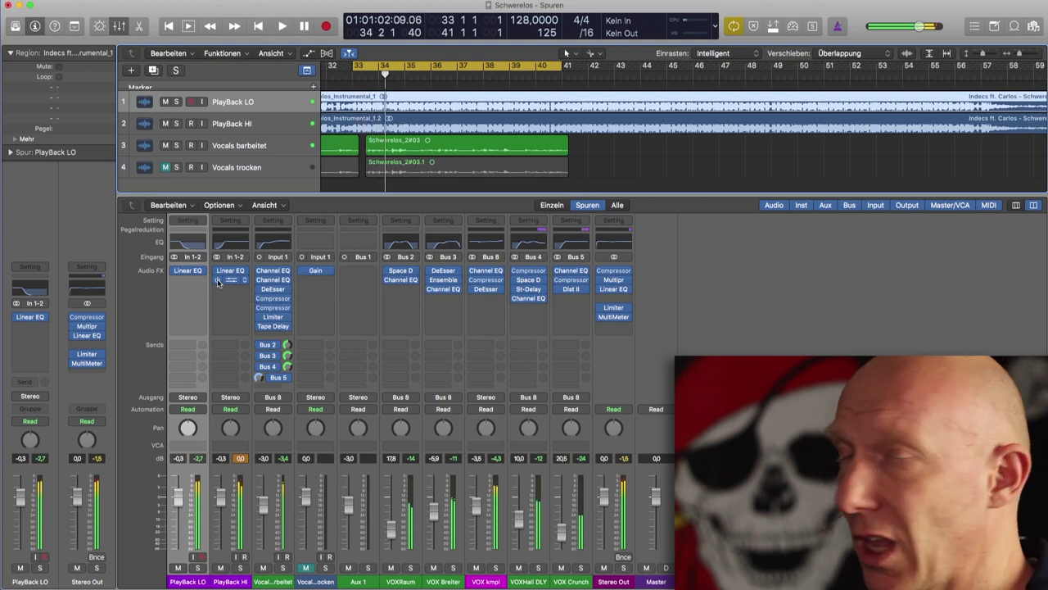